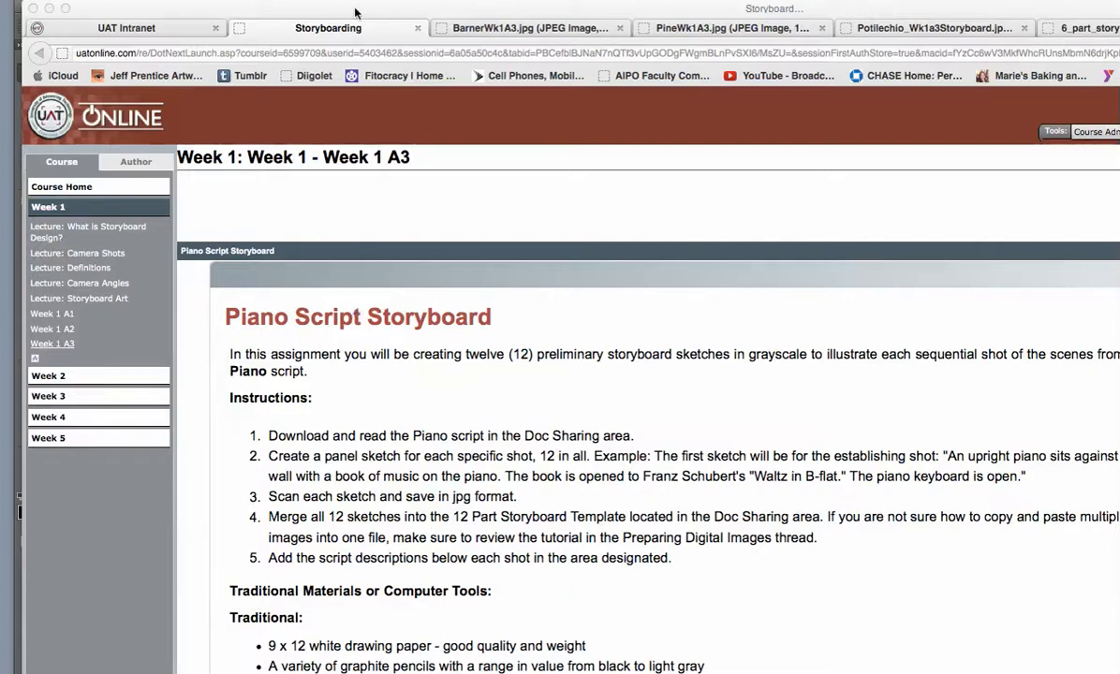
Open the Week 1 A2 assignment page, and move the browser aside to bring the storyboard in Photoshop into view.
click(59, 329)
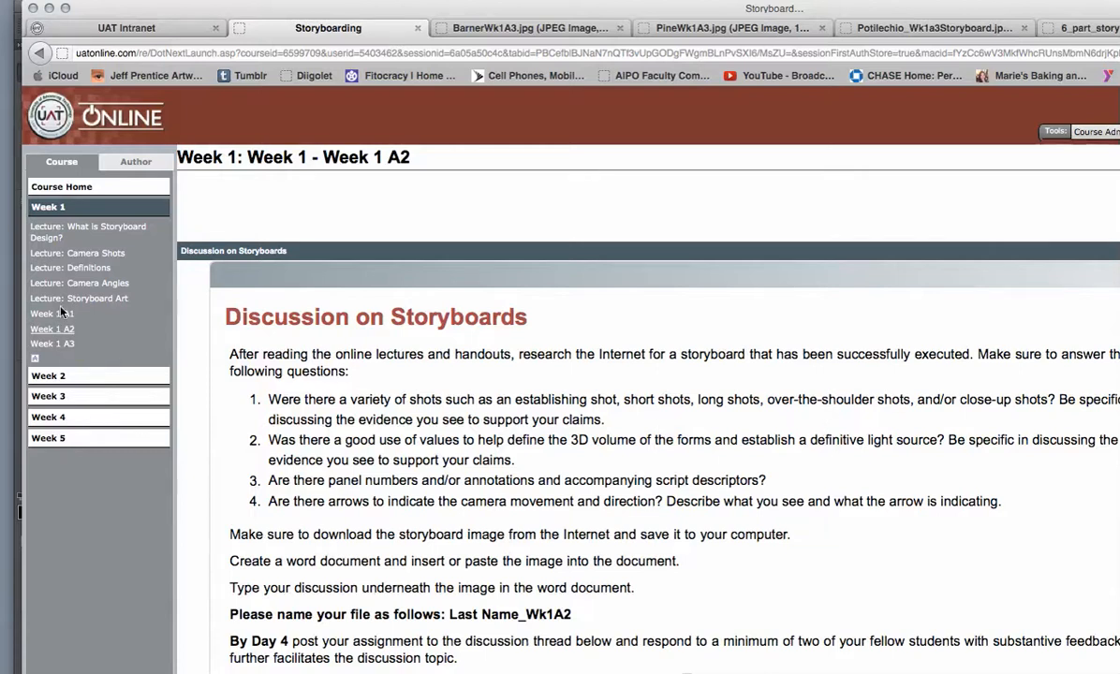
drag(272, 12, 777, 672)
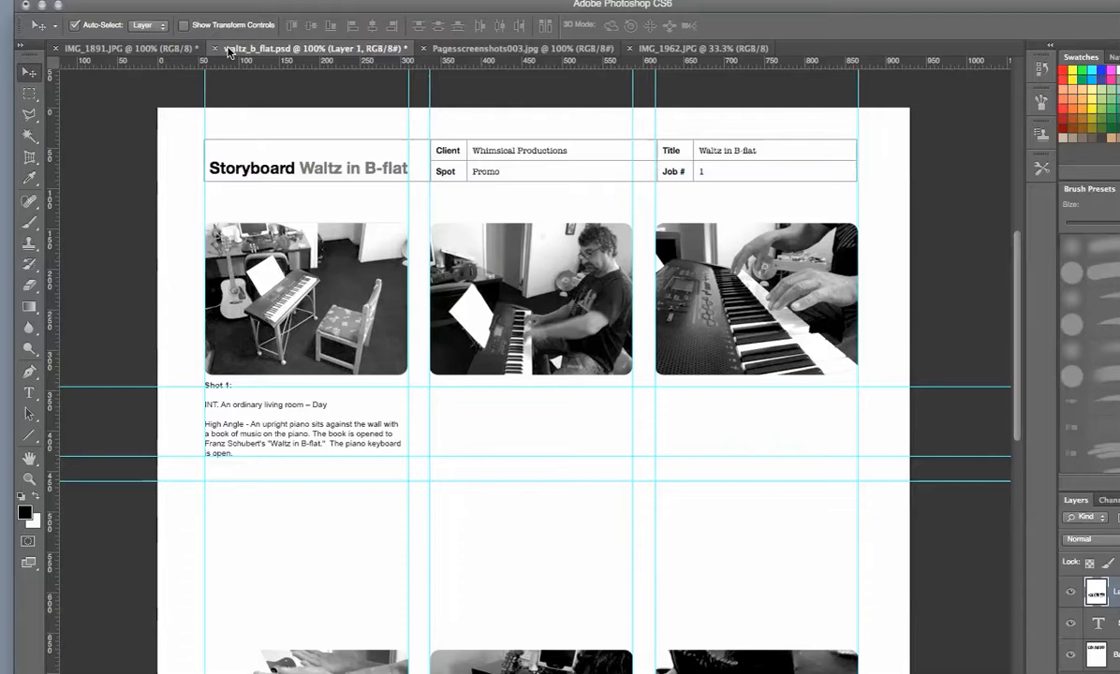
drag(221, 9, 294, 22)
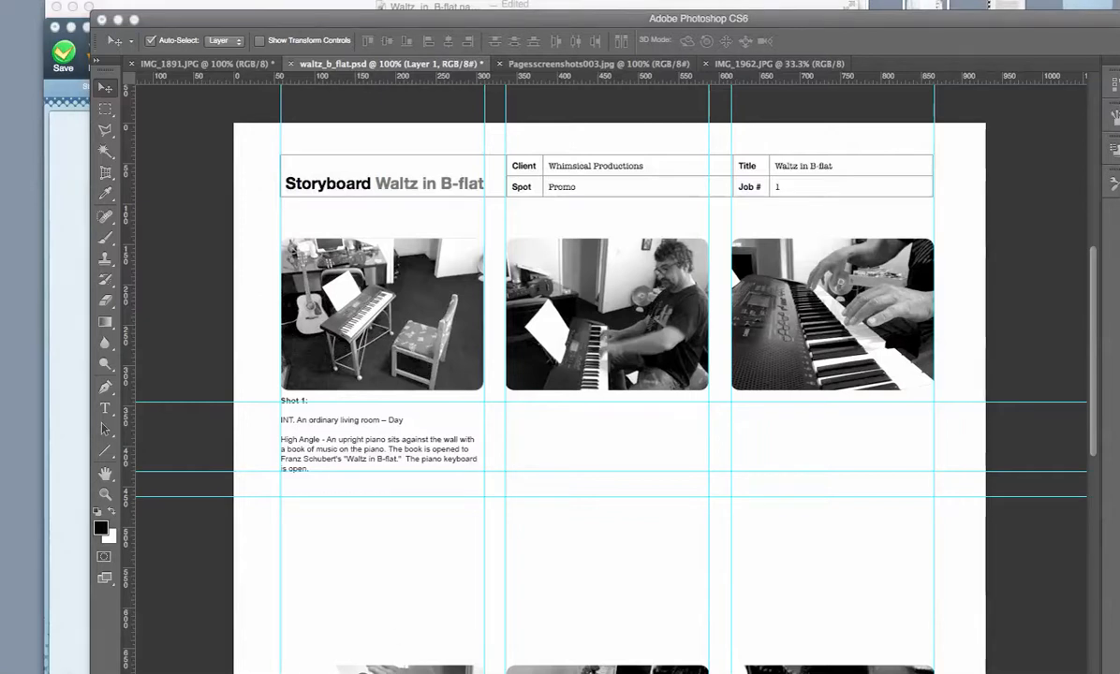
Bring up iPhoto and look through the Last Import piano photos for reference shots, then move its window out of the way.
drag(4, 161, 566, 34)
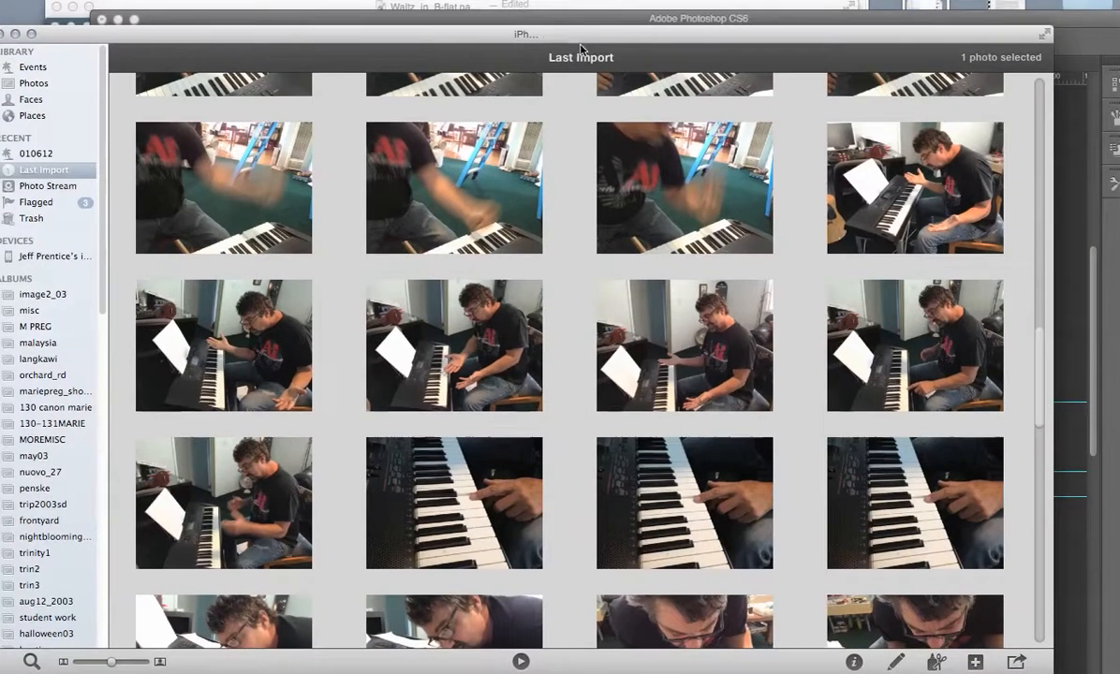
scroll(813, 371, up, 10)
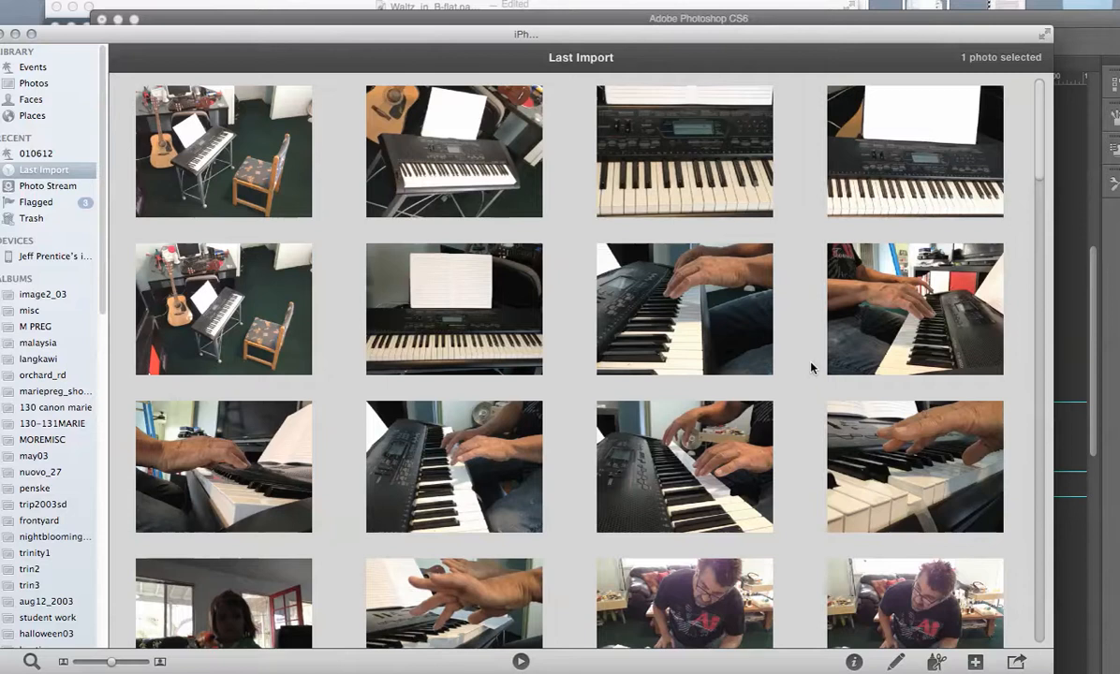
drag(712, 43, 700, 27)
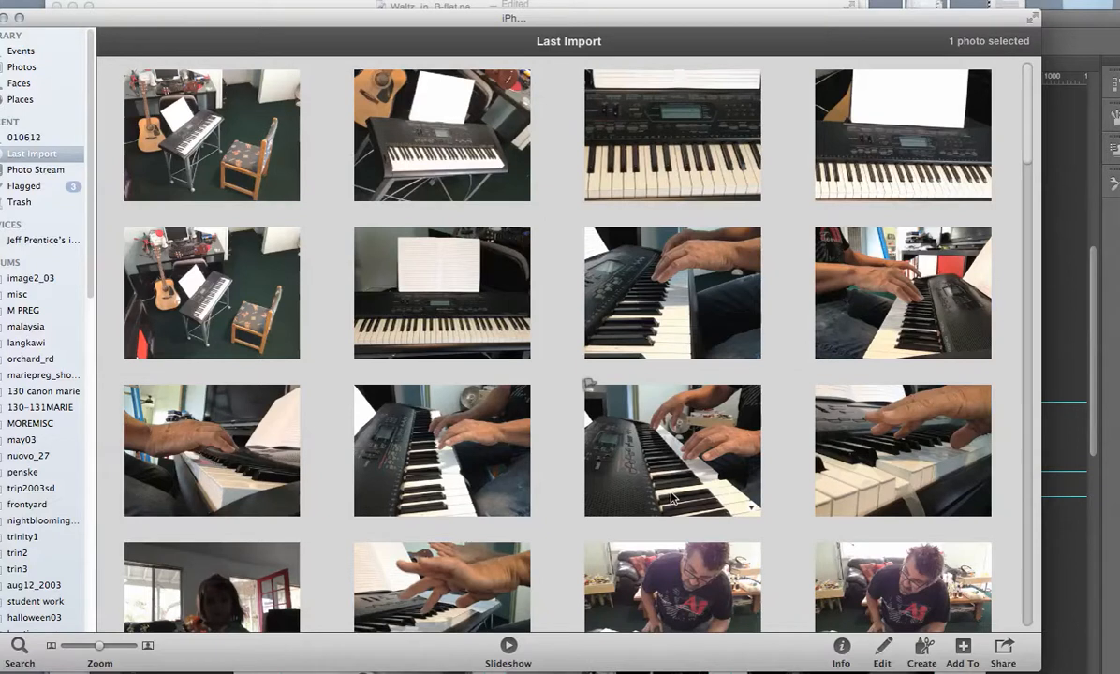
scroll(670, 497, down, 10)
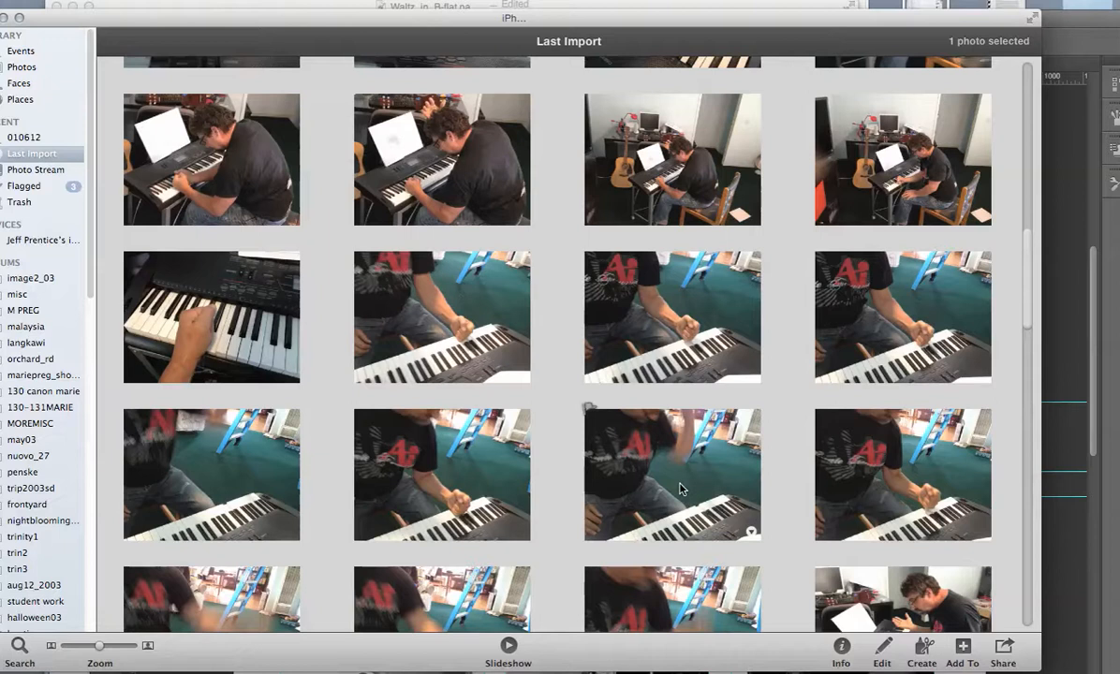
scroll(675, 485, down, 10)
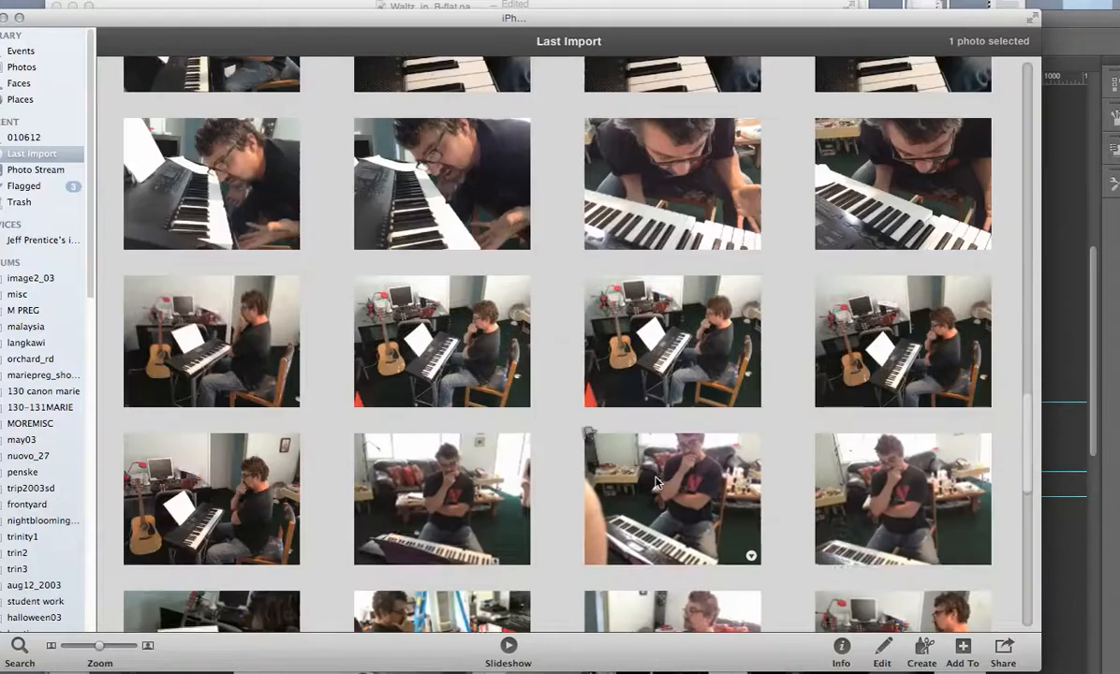
scroll(656, 483, down, 10)
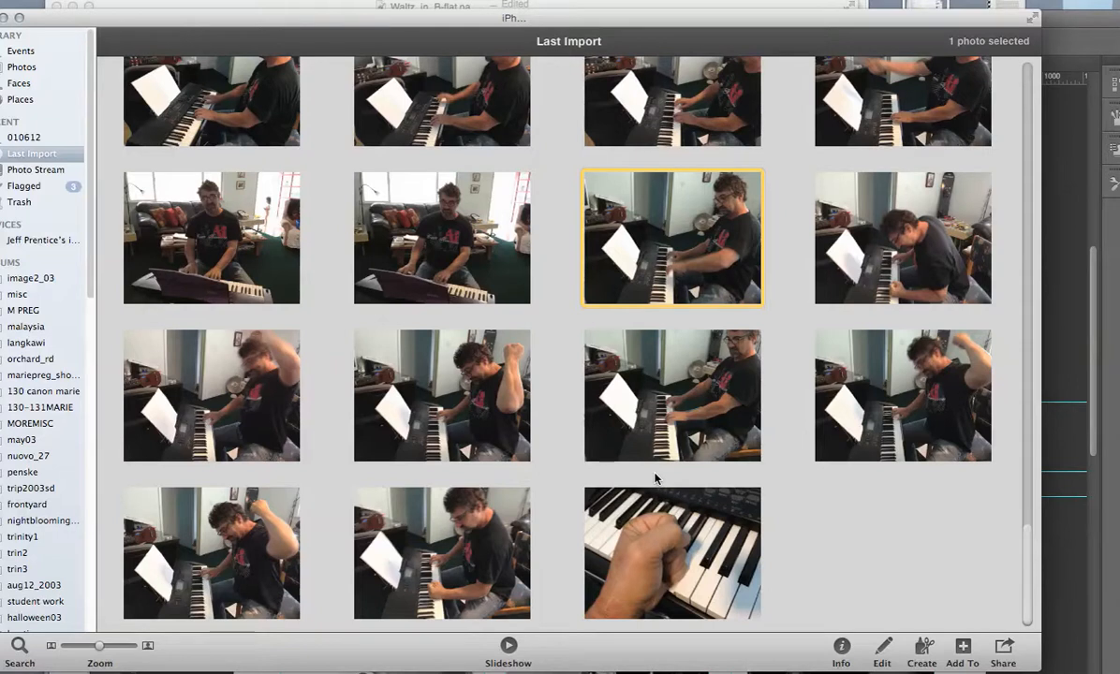
scroll(655, 478, up, 3)
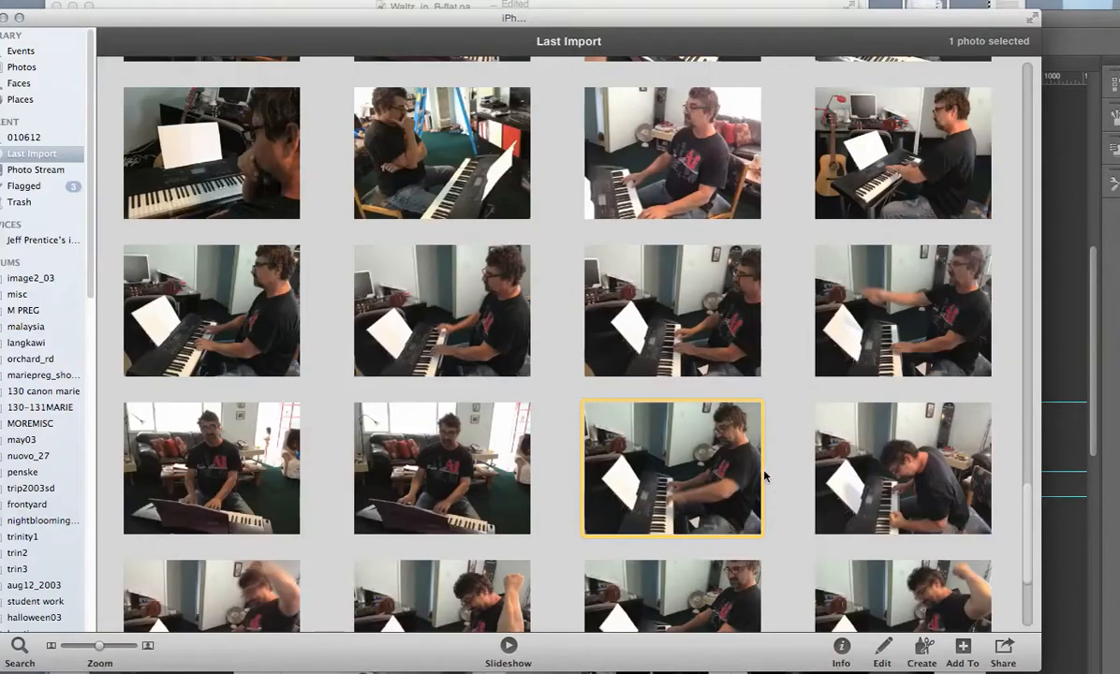
scroll(765, 476, up, 4)
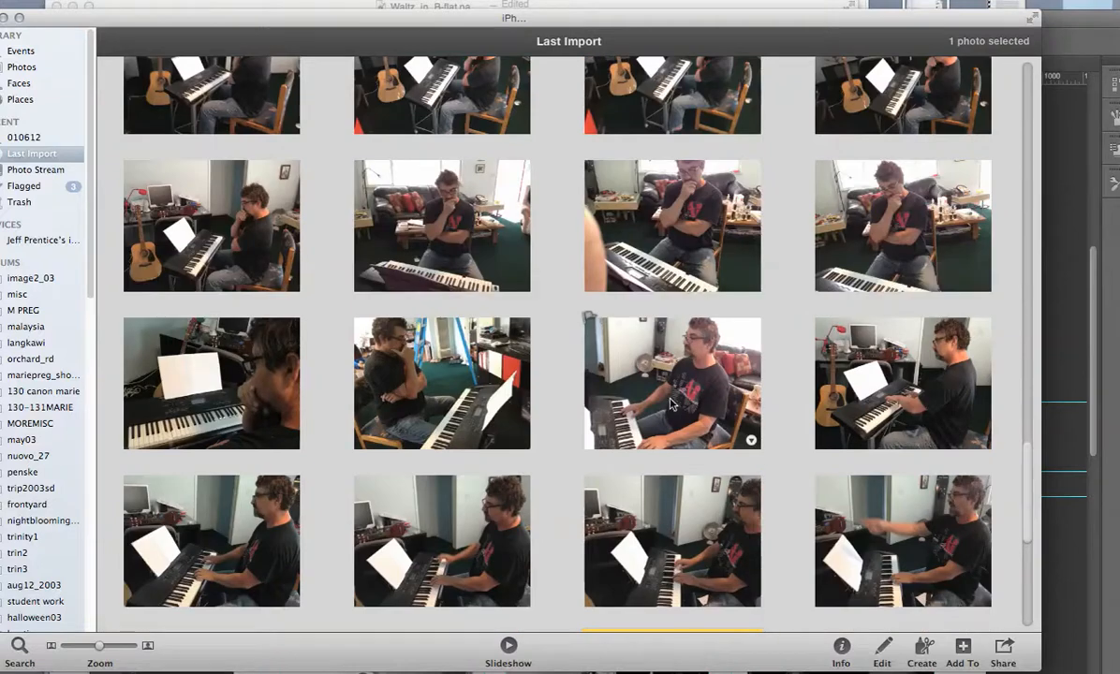
scroll(671, 398, up, 15)
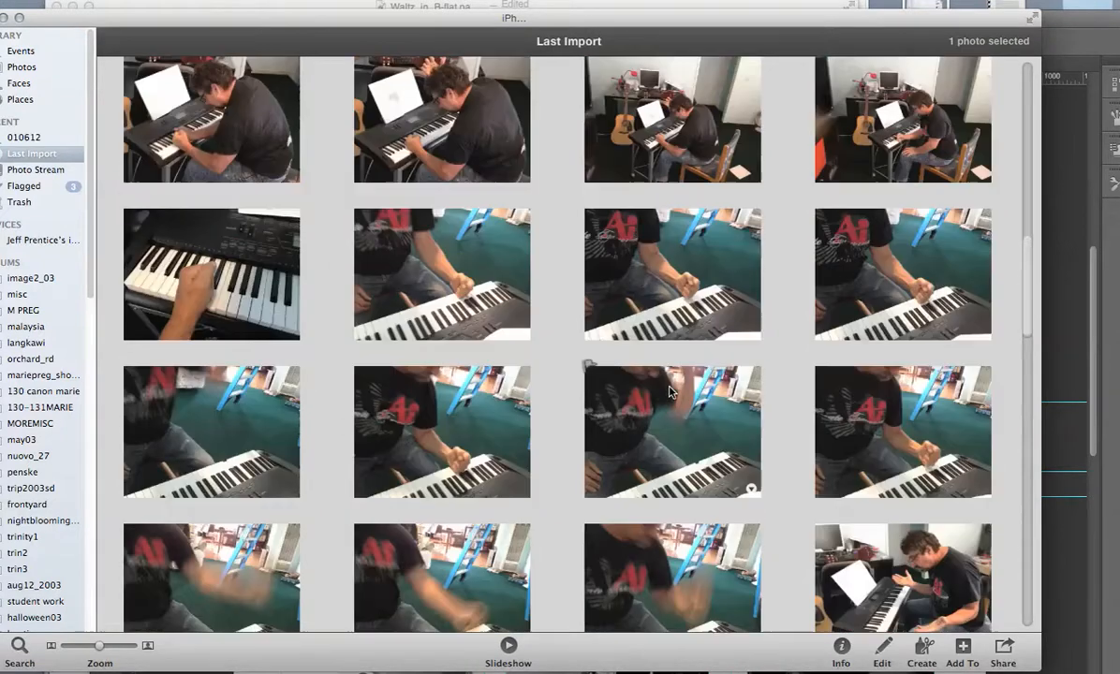
scroll(671, 393, up, 6)
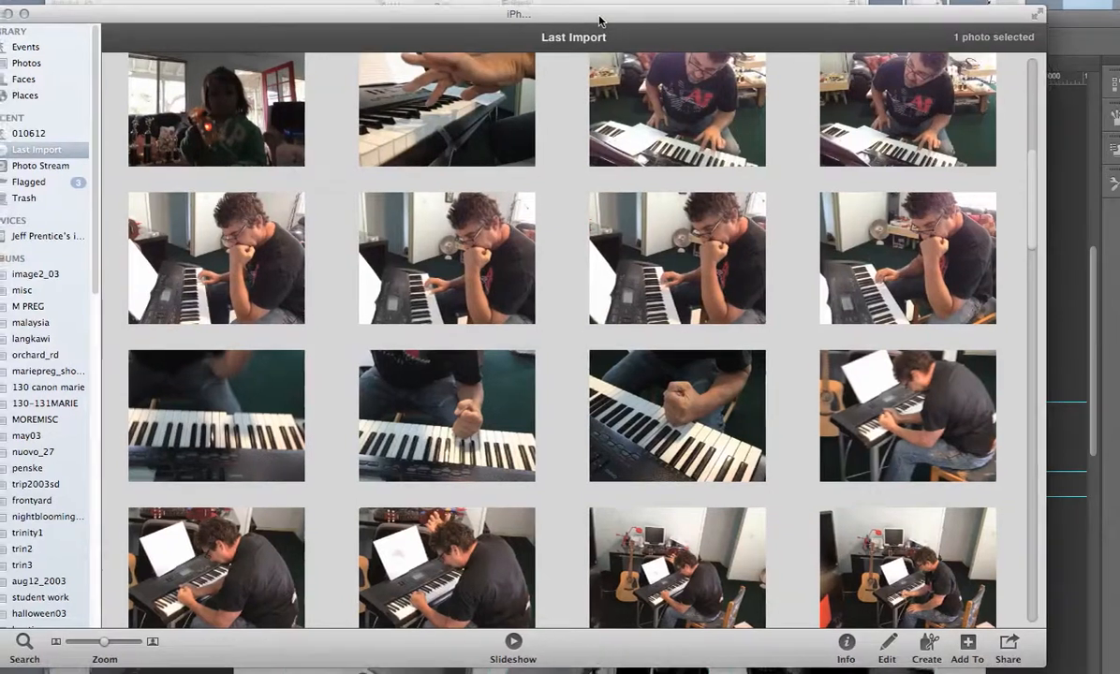
drag(594, 25, 576, 23)
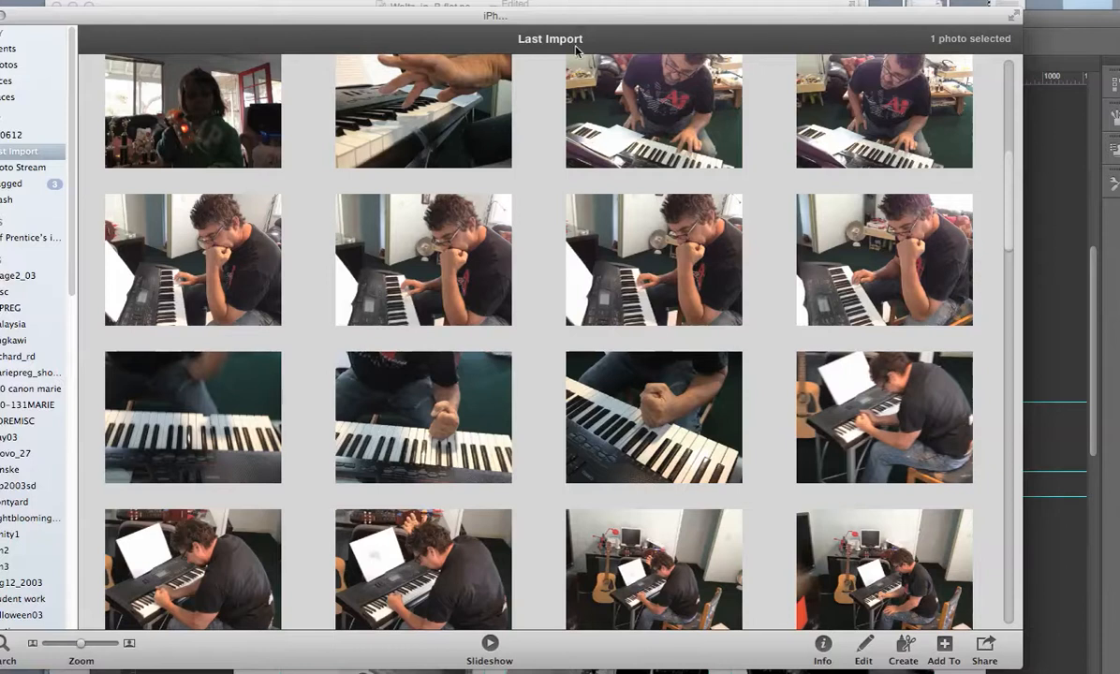
drag(578, 21, 581, 17)
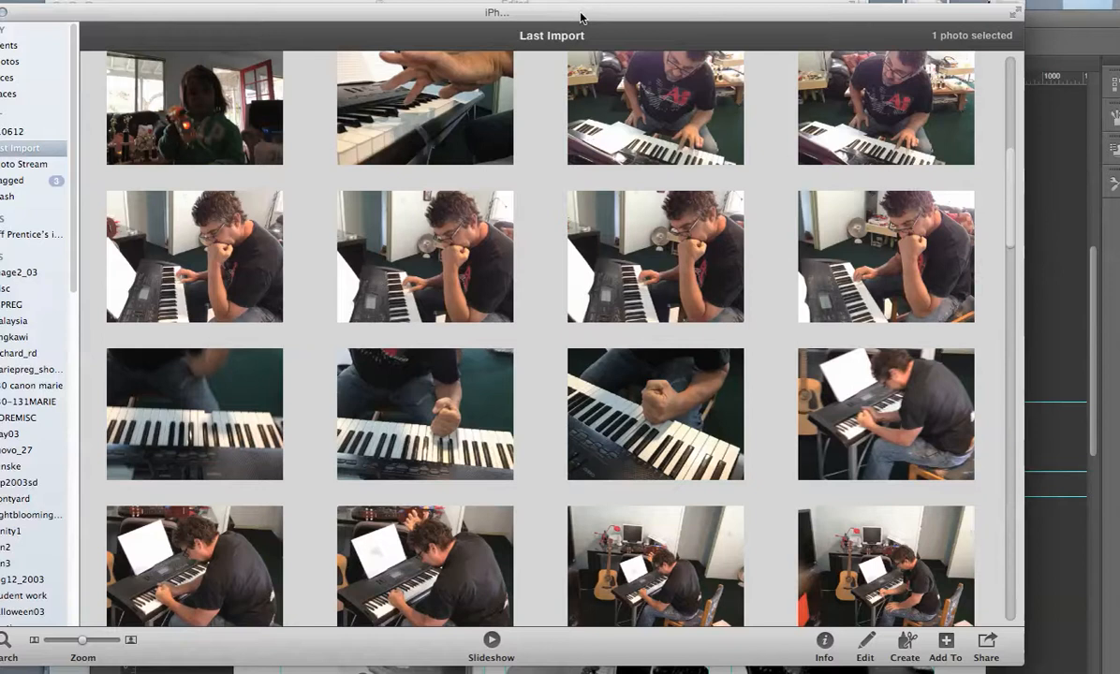
drag(598, 21, 0, 22)
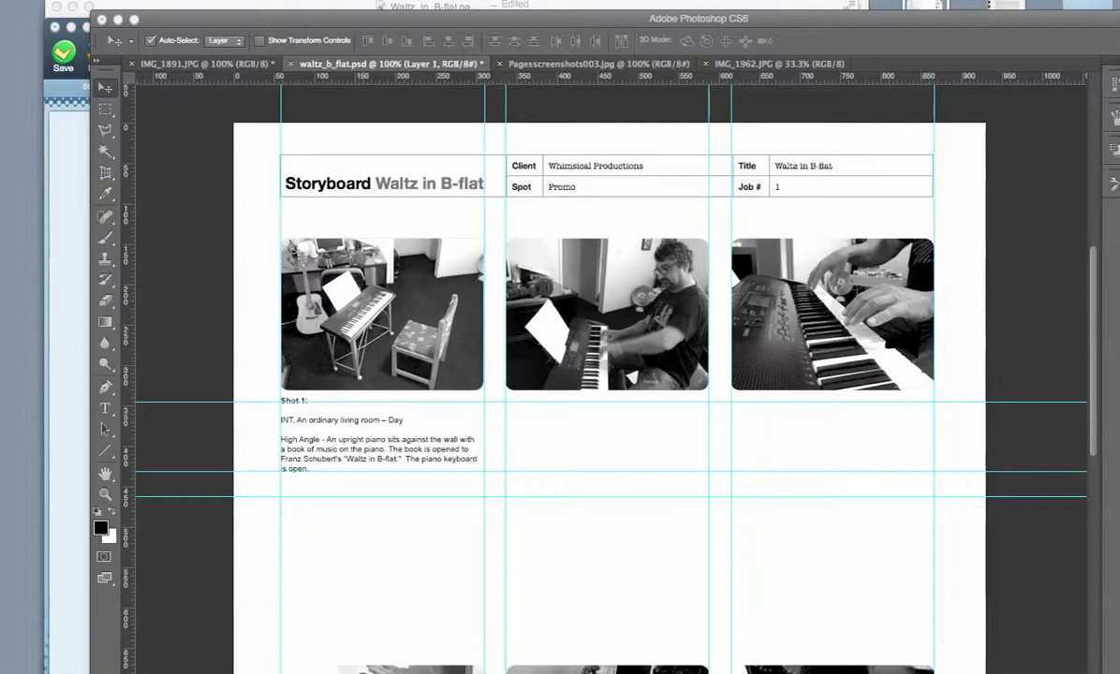
Switch to the Waltz in B-flat storyboard in Pages and review the image panels and captions on both pages.
key(super+Tab)
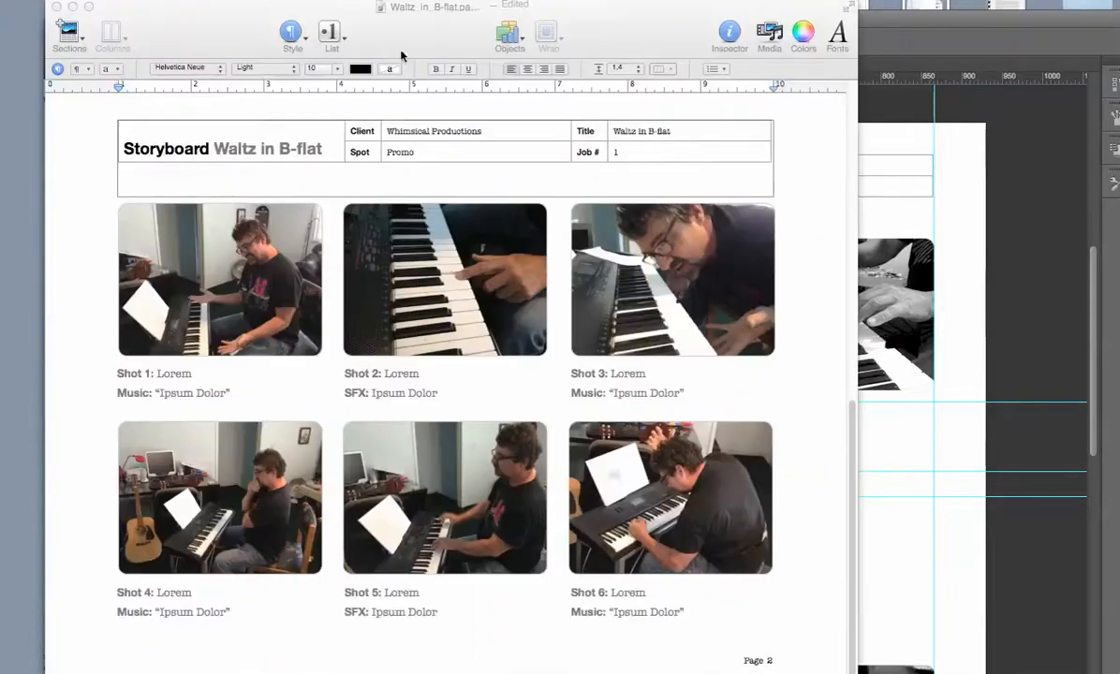
click(187, 271)
click(436, 267)
click(672, 277)
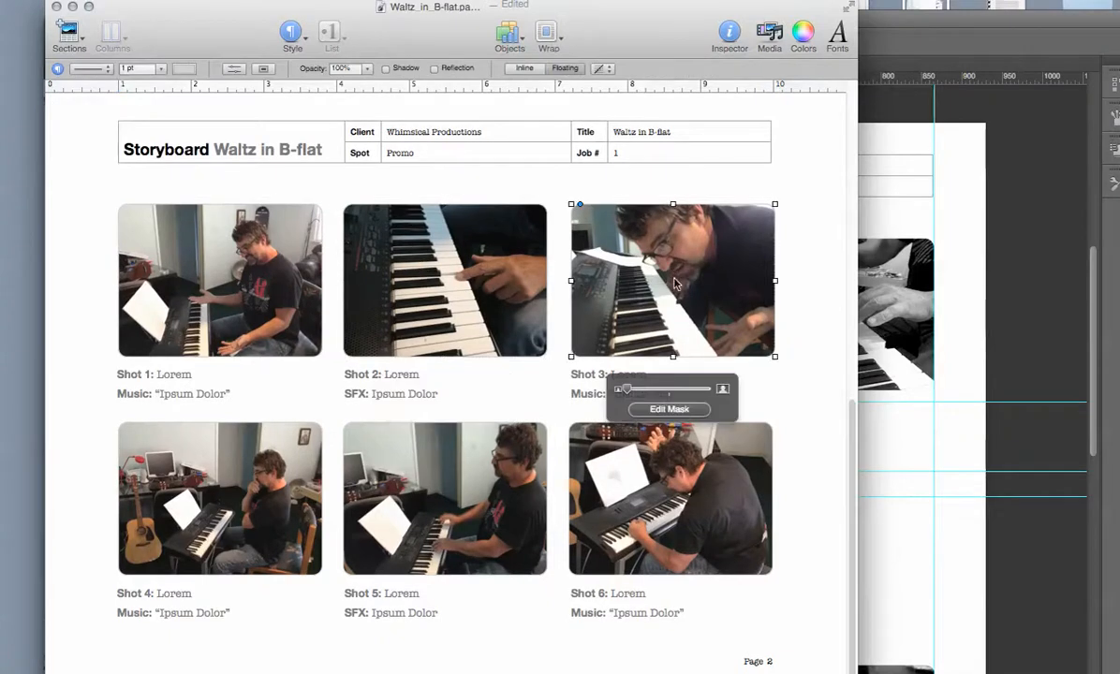
click(804, 391)
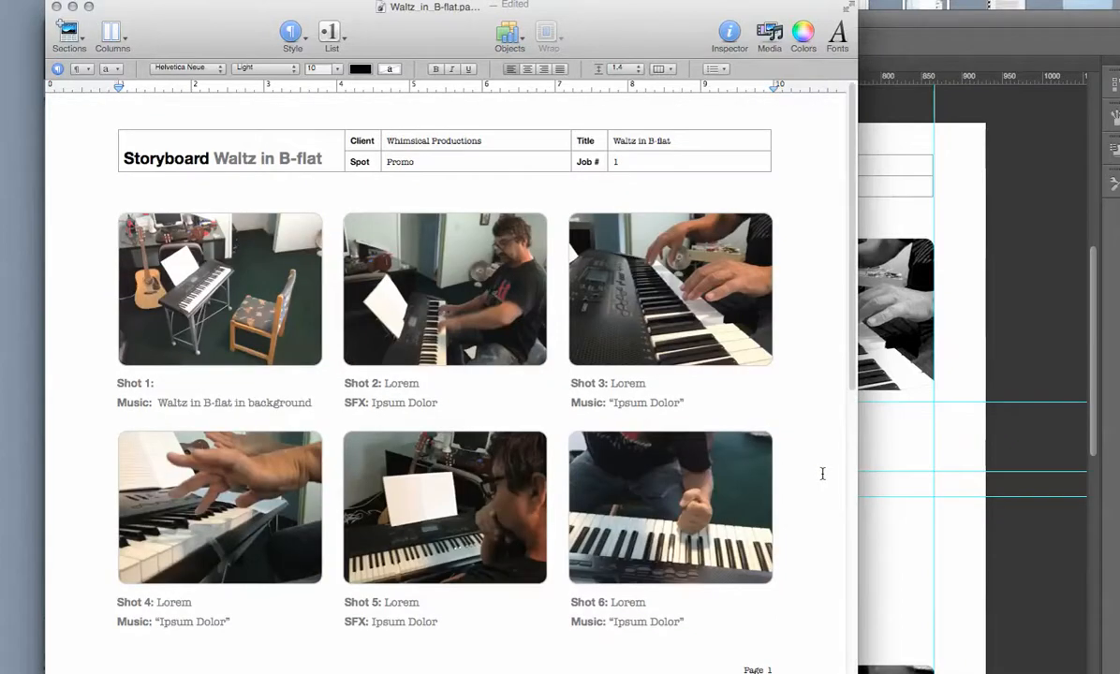
scroll(817, 306, down, 5)
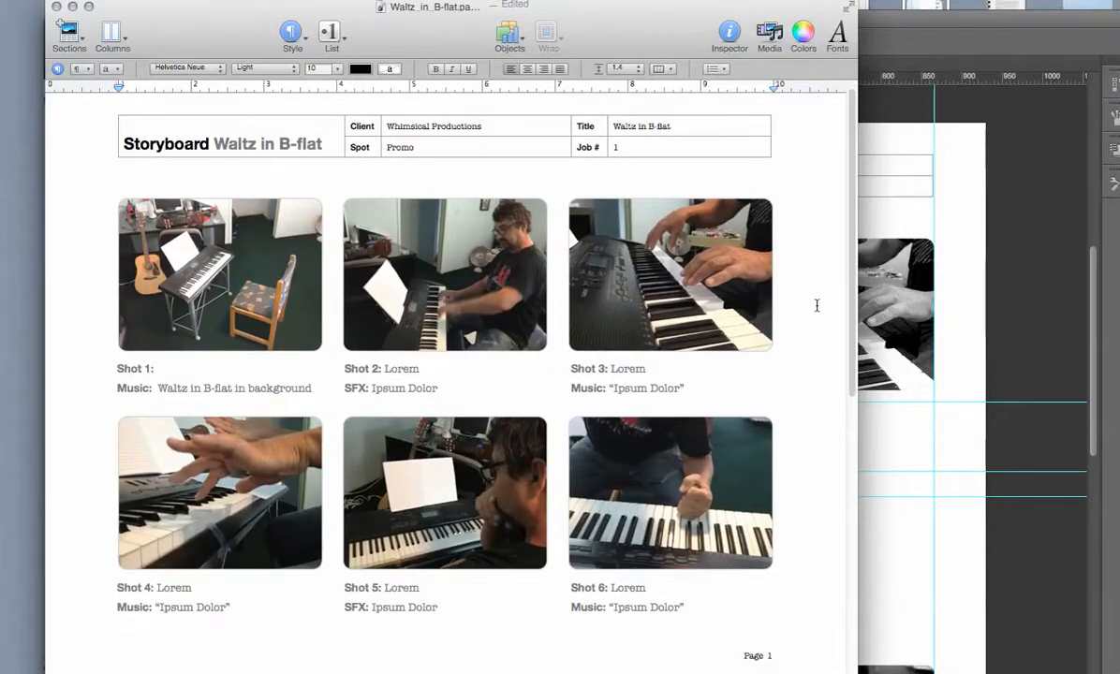
drag(851, 368, 847, 255)
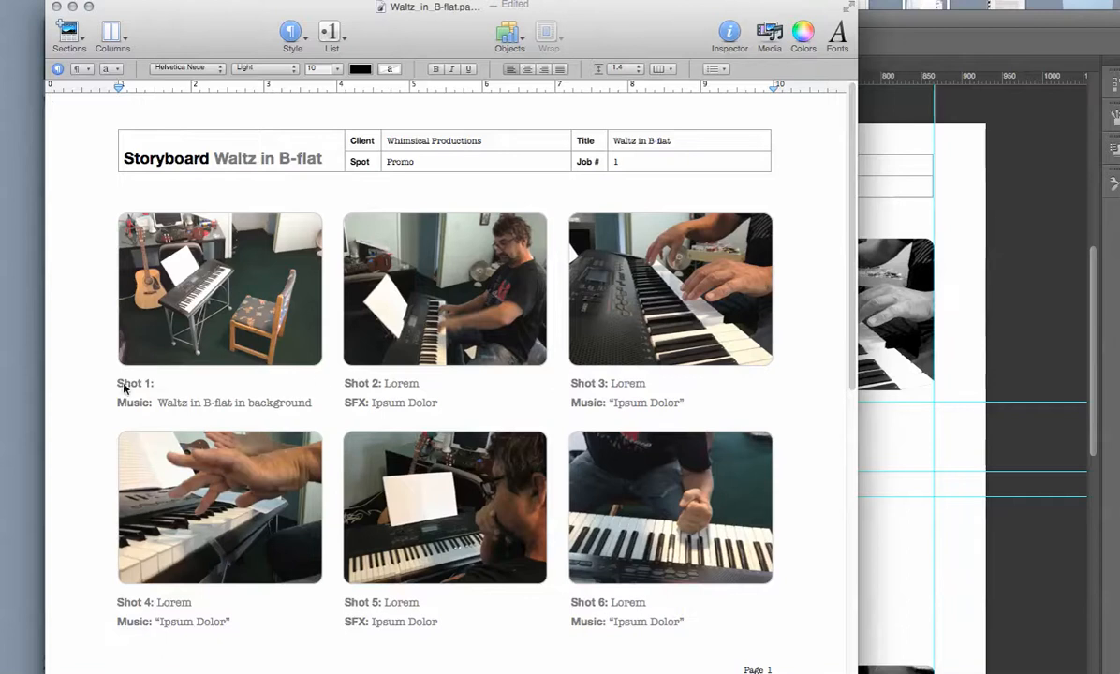
Insert a line break after the Shot 1 label in its caption and select that text box.
click(168, 387)
double_click(169, 387)
click(175, 385)
key(Return)
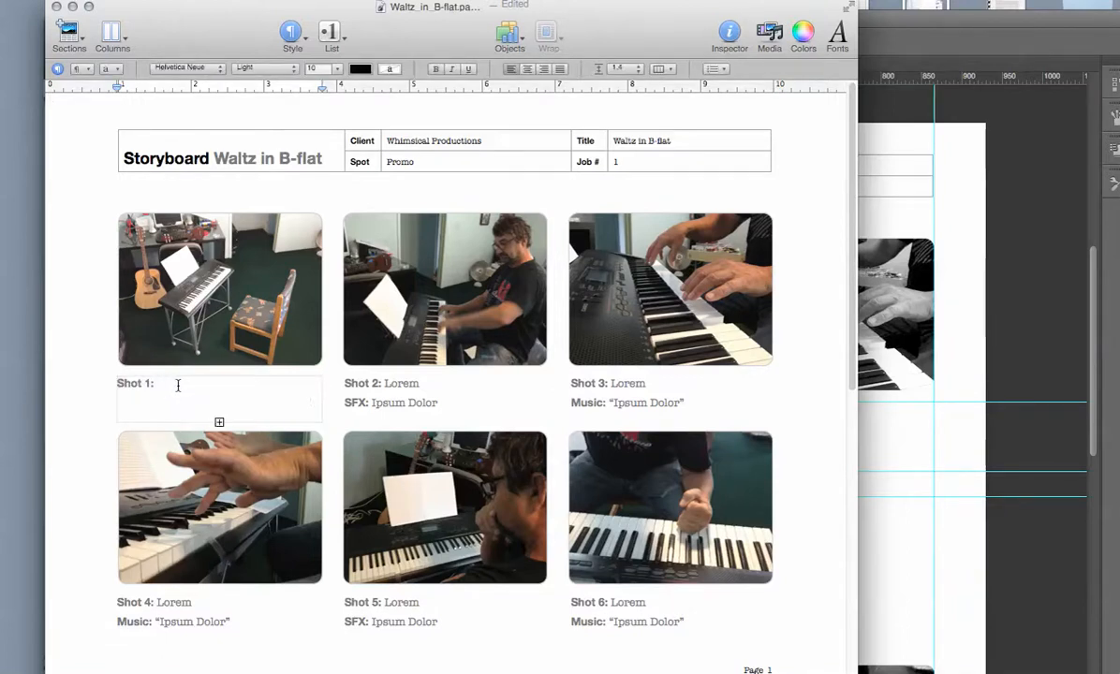
click(219, 418)
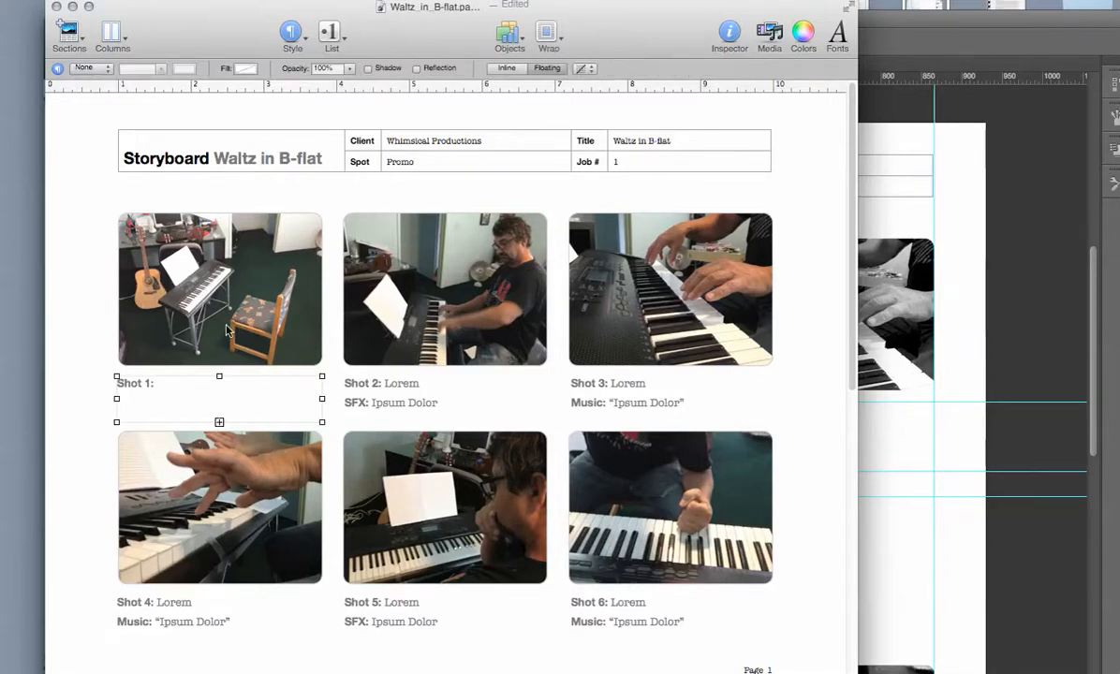
Move the Pages window aside and compare the storyboard, the Pages screenshot and the two photos open in Photoshop.
drag(386, 37, 394, 40)
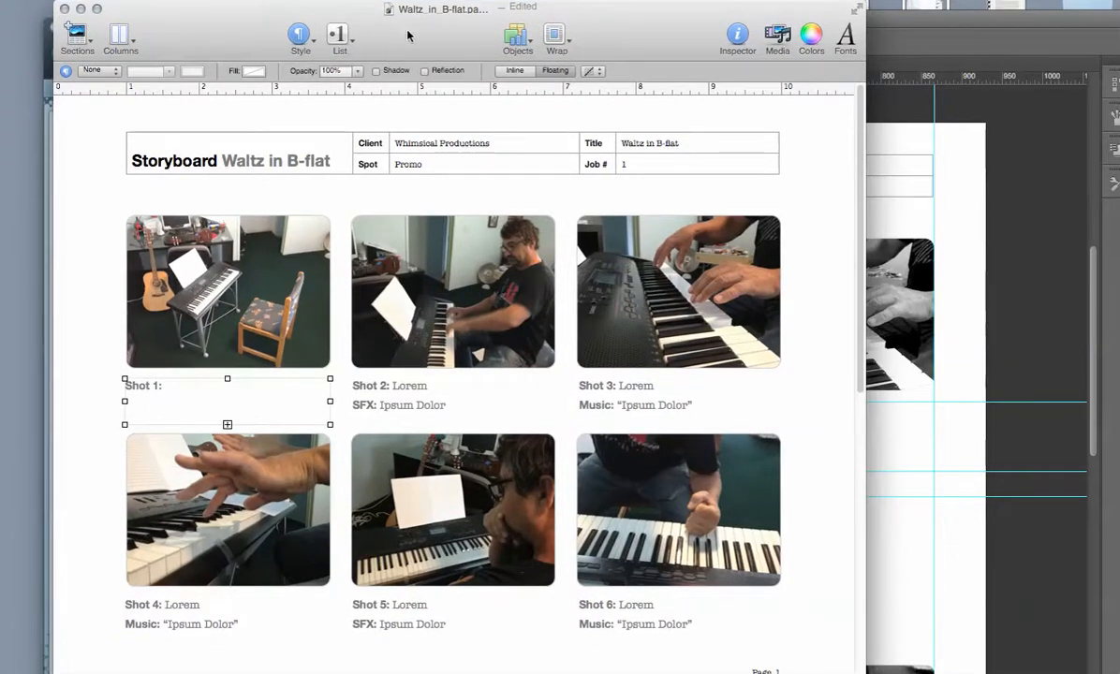
drag(408, 36, 411, 38)
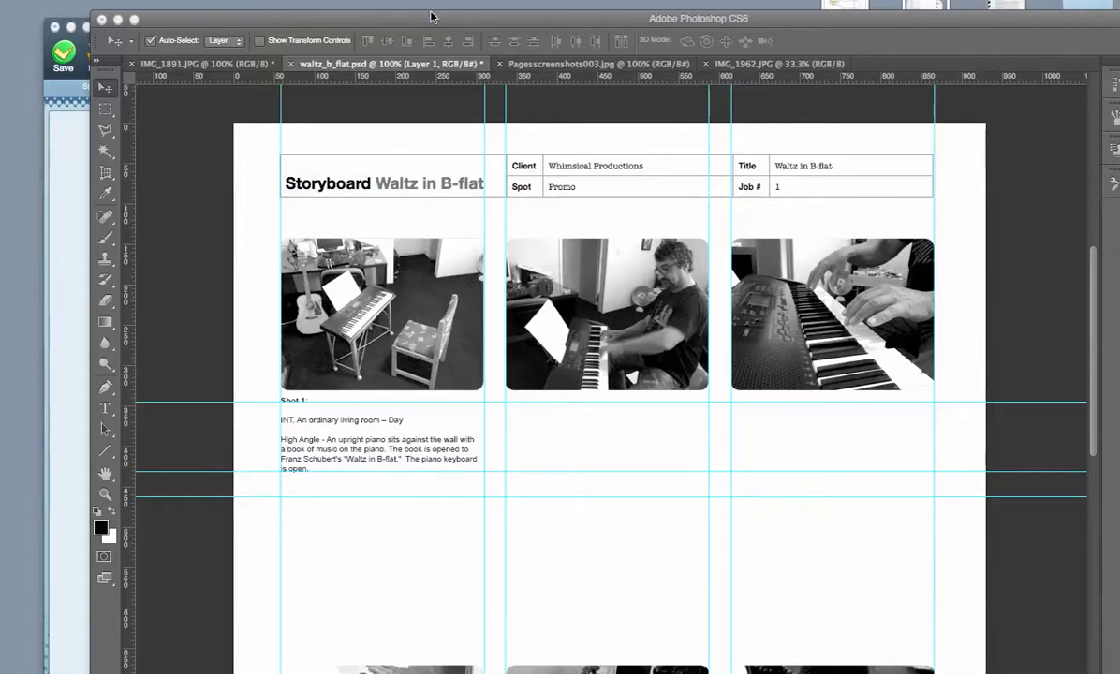
click(528, 62)
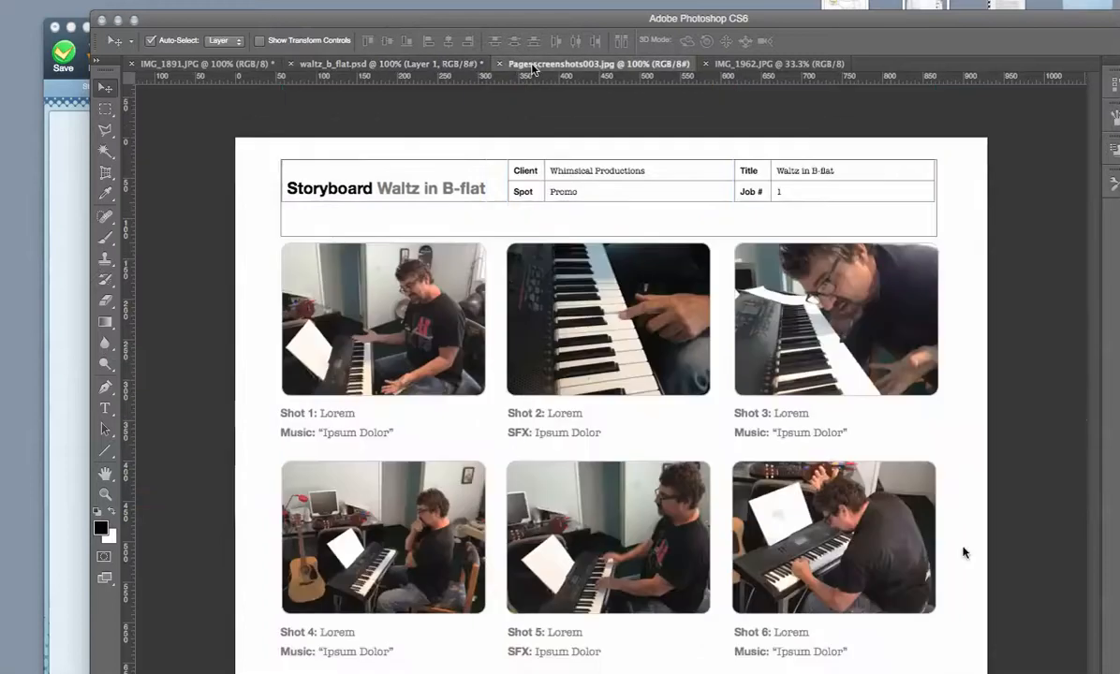
click(754, 65)
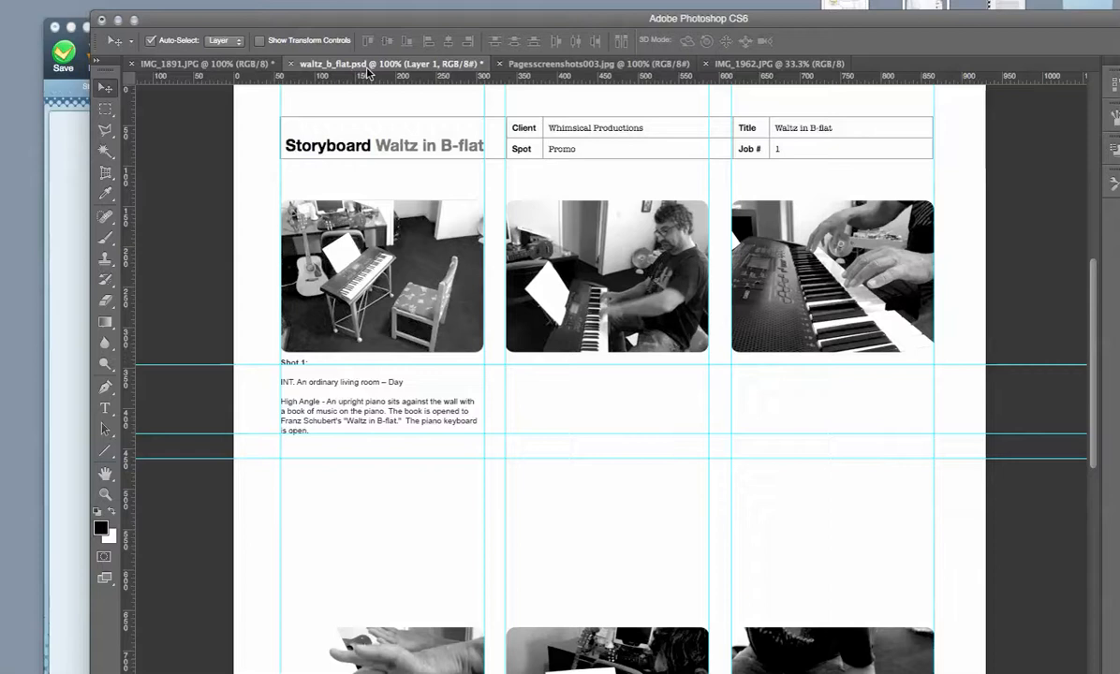
click(309, 65)
click(202, 64)
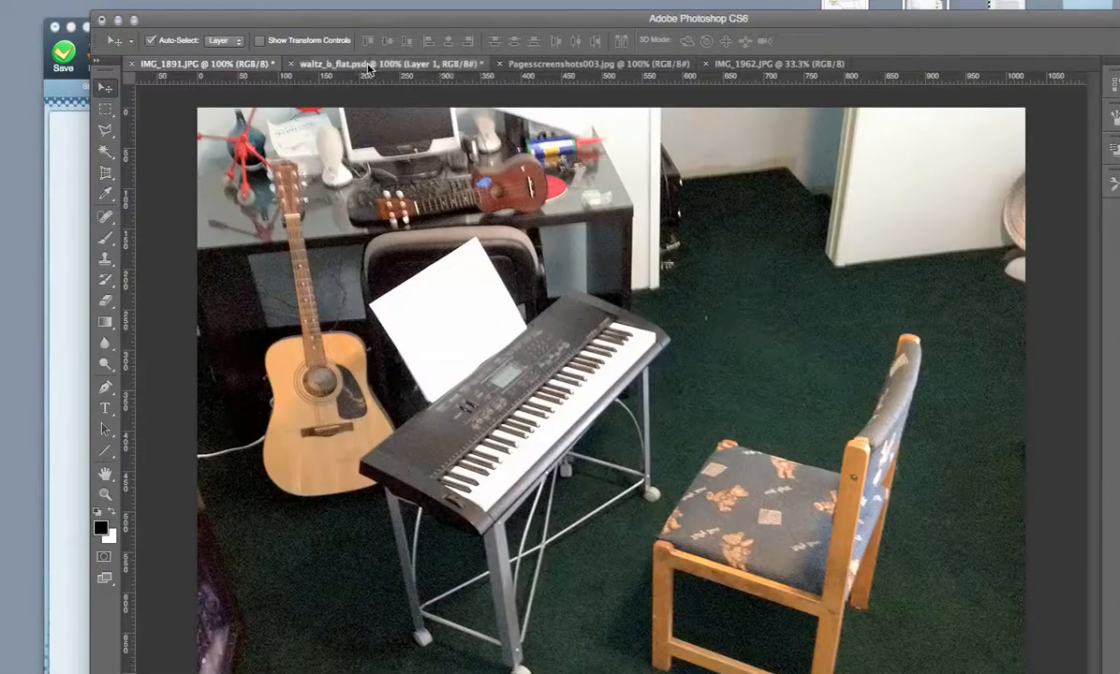
click(342, 64)
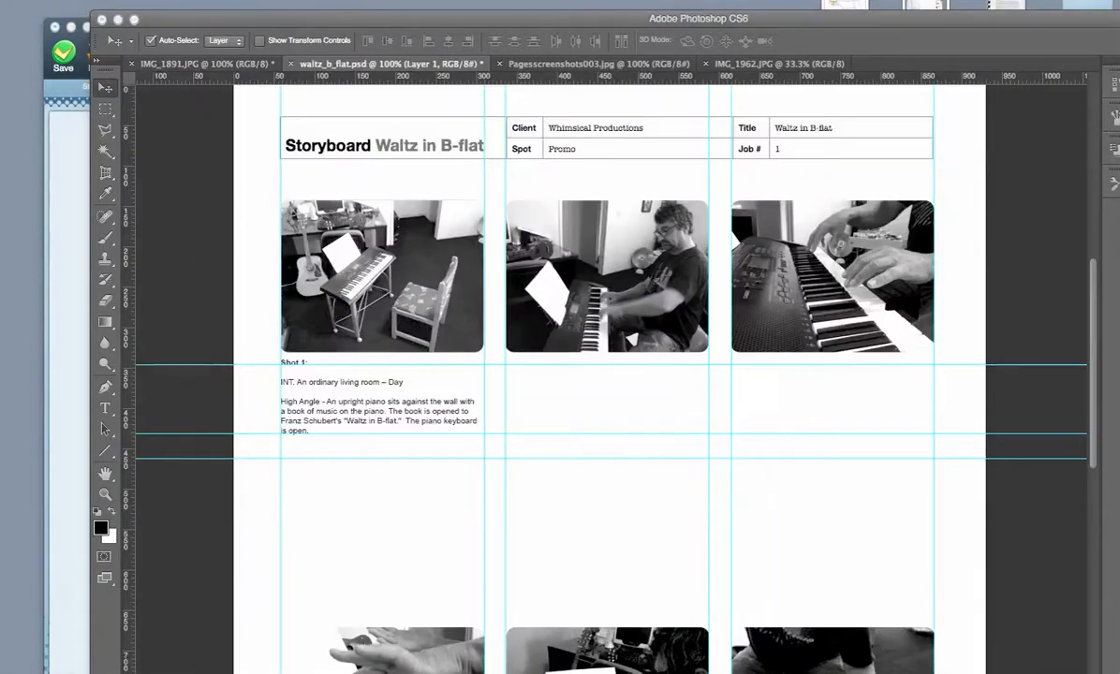
click(572, 66)
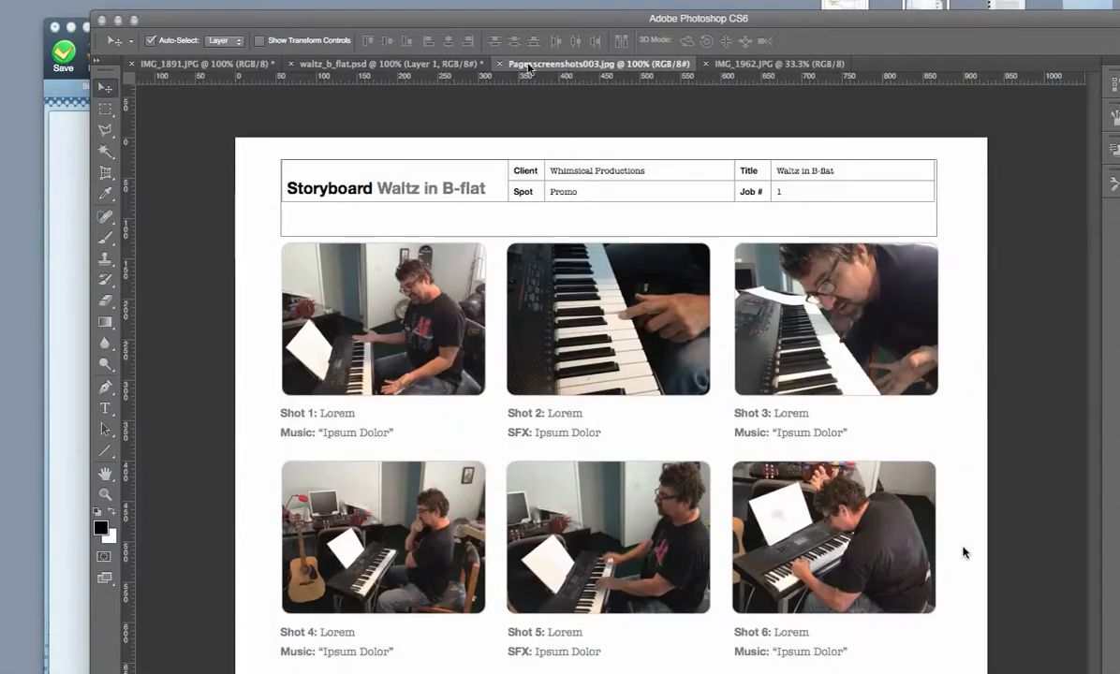
In waltz_b_flat.psd, move the second row of storyboard images up closer to the first row.
click(365, 64)
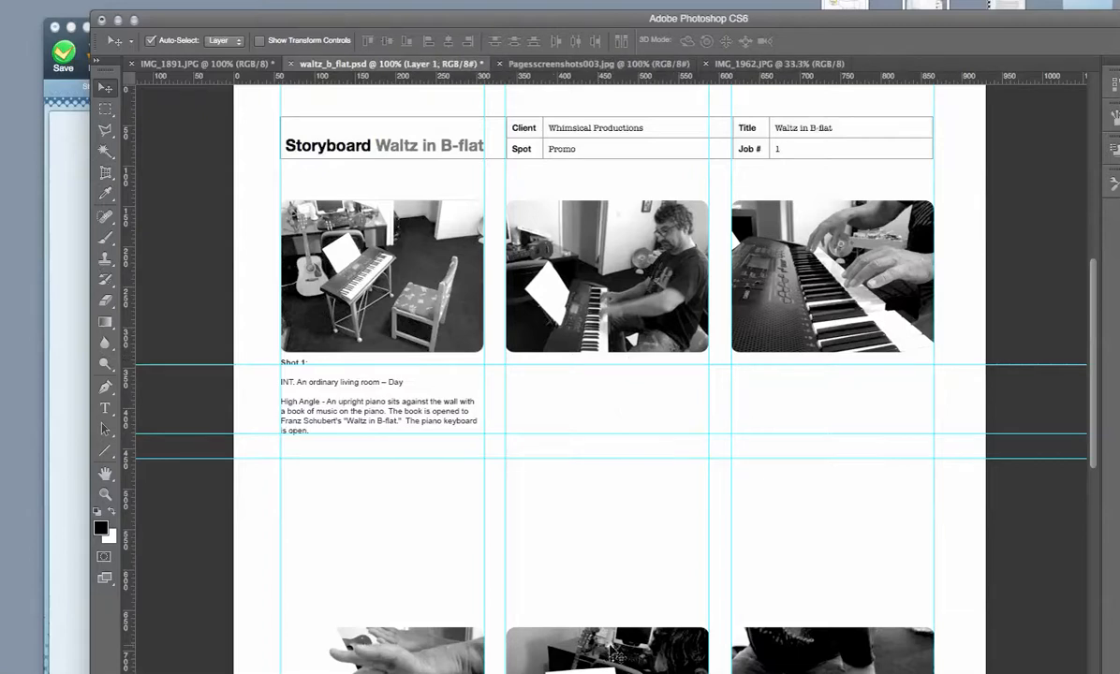
drag(615, 654, 615, 599)
Duplicate the Shot 1 caption text under the second and third images of the top row.
click(377, 413)
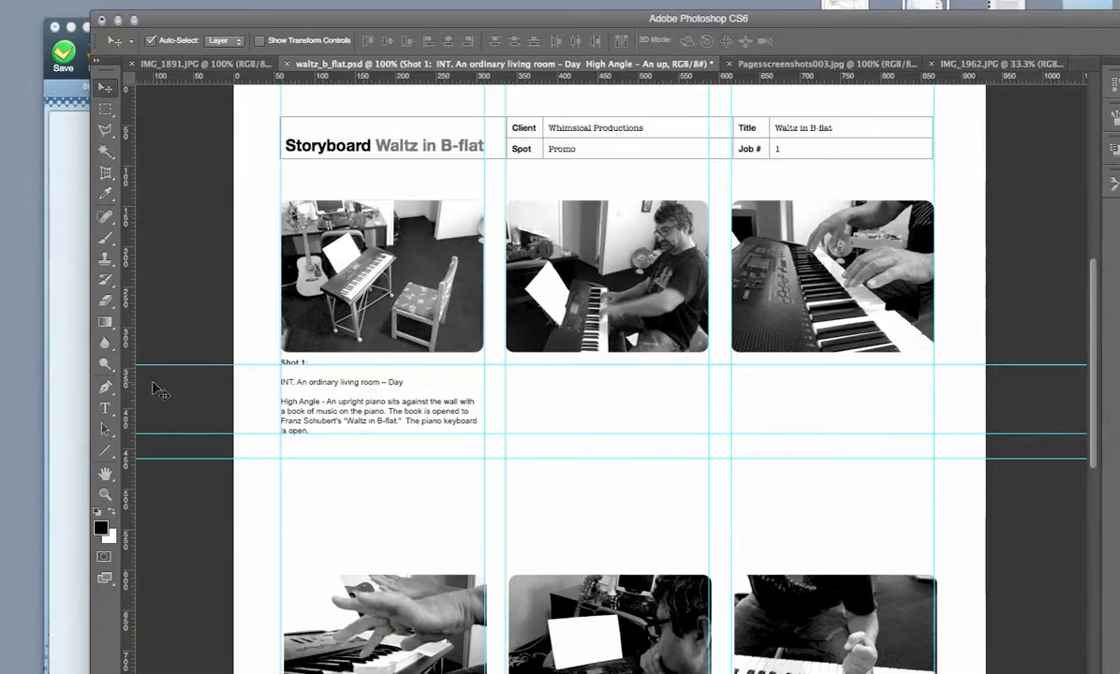
mouse_move(132, 401)
mouse_down()
mouse_move(272, 382)
mouse_move(155, 370)
mouse_move(128, 394)
mouse_up()
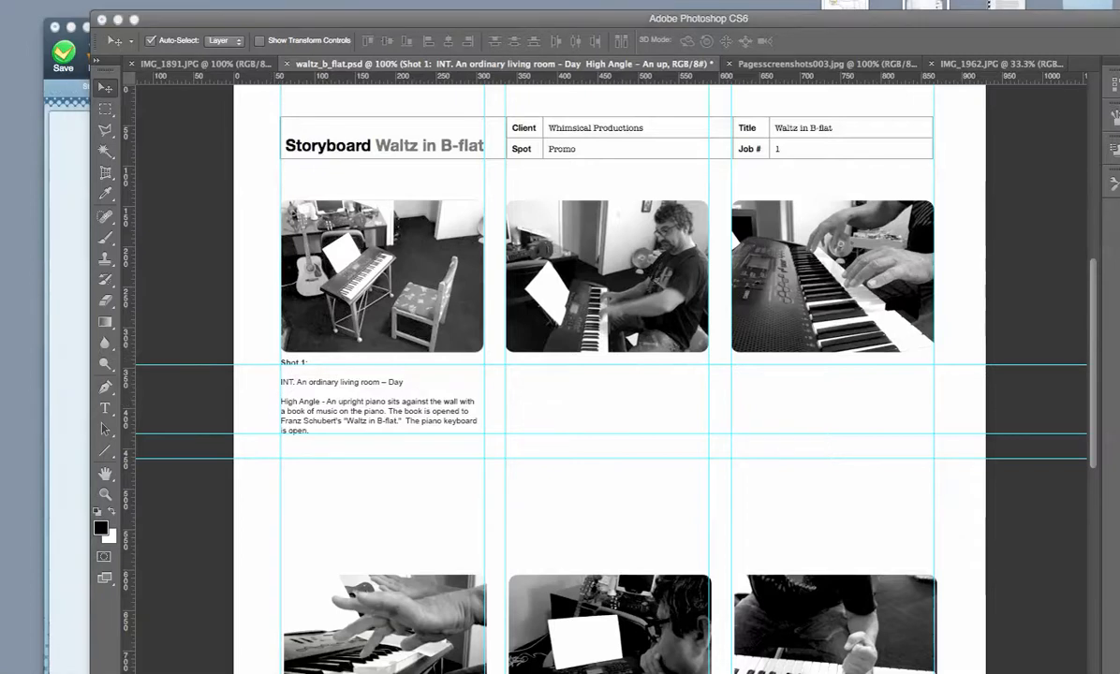
drag(290, 382, 765, 411)
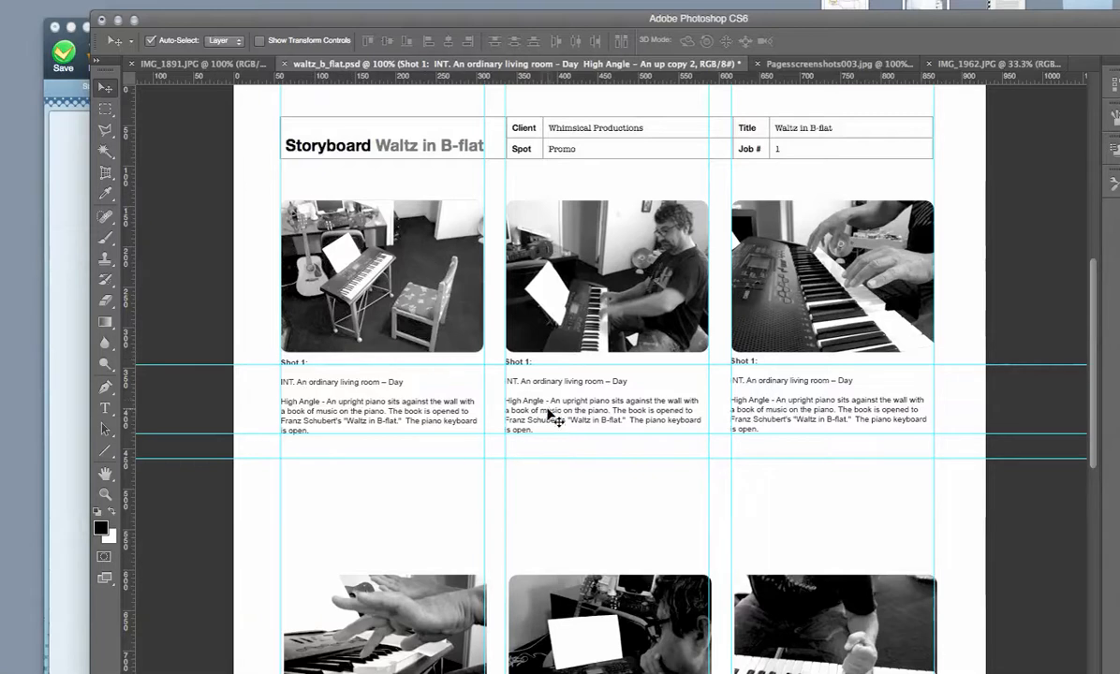
Move the second row of images and captions up to the lowest horizontal guide and nudge it left to align with the column guides.
drag(435, 607, 427, 494)
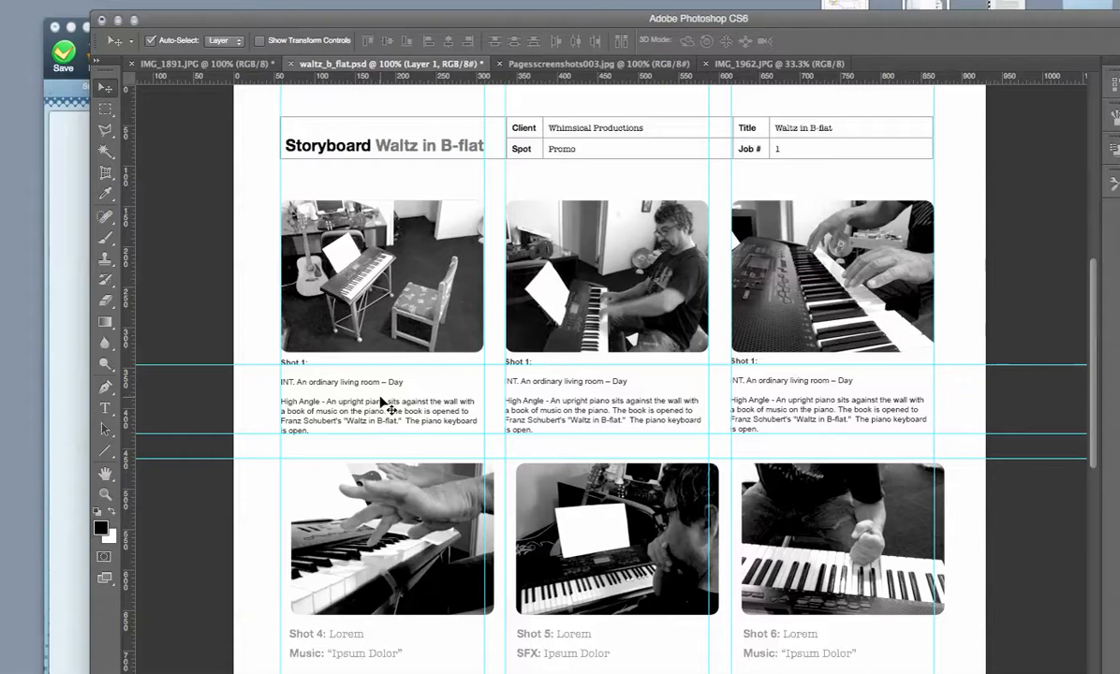
click(404, 503)
key(Left)
key(Left)
key(Left)
key(Left)
key(Left)
key(Left)
key(Left)
key(Left)
key(Left)
key(Left)
key(Left)
key(Left)
key(Left)
key(Left)
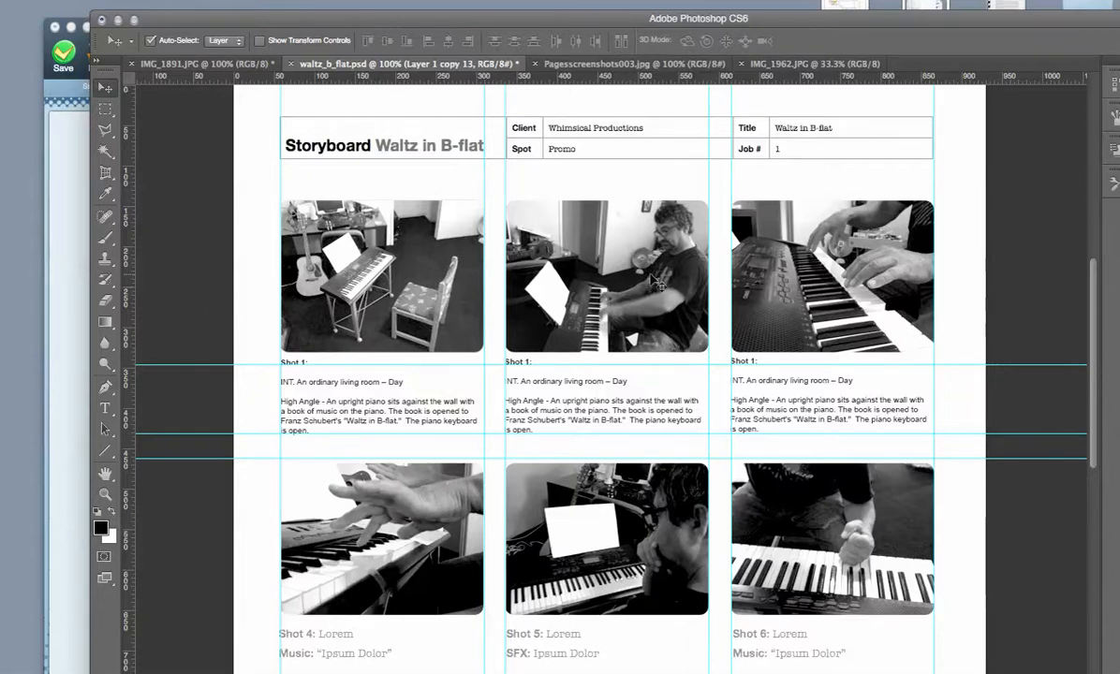
scroll(572, 435, down, 5)
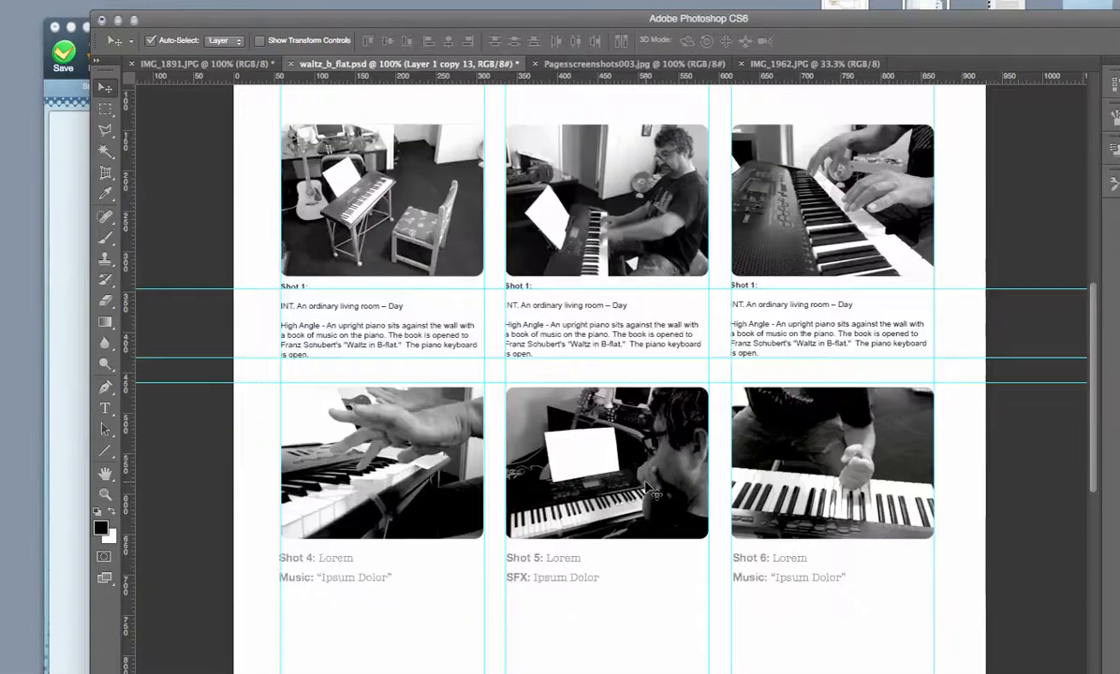
scroll(646, 489, down, 3)
scroll(648, 489, up, 8)
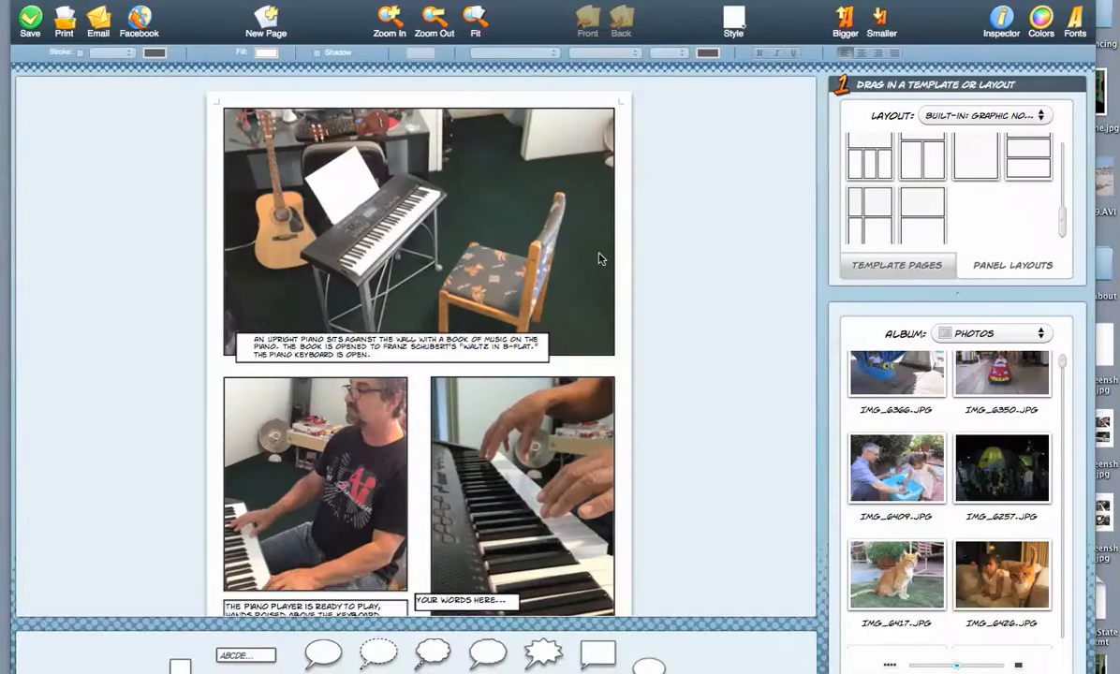
In Comic Life, reposition the window and view the built-in layout sets, keeping Graphic Novel selected.
drag(686, 17, 689, 26)
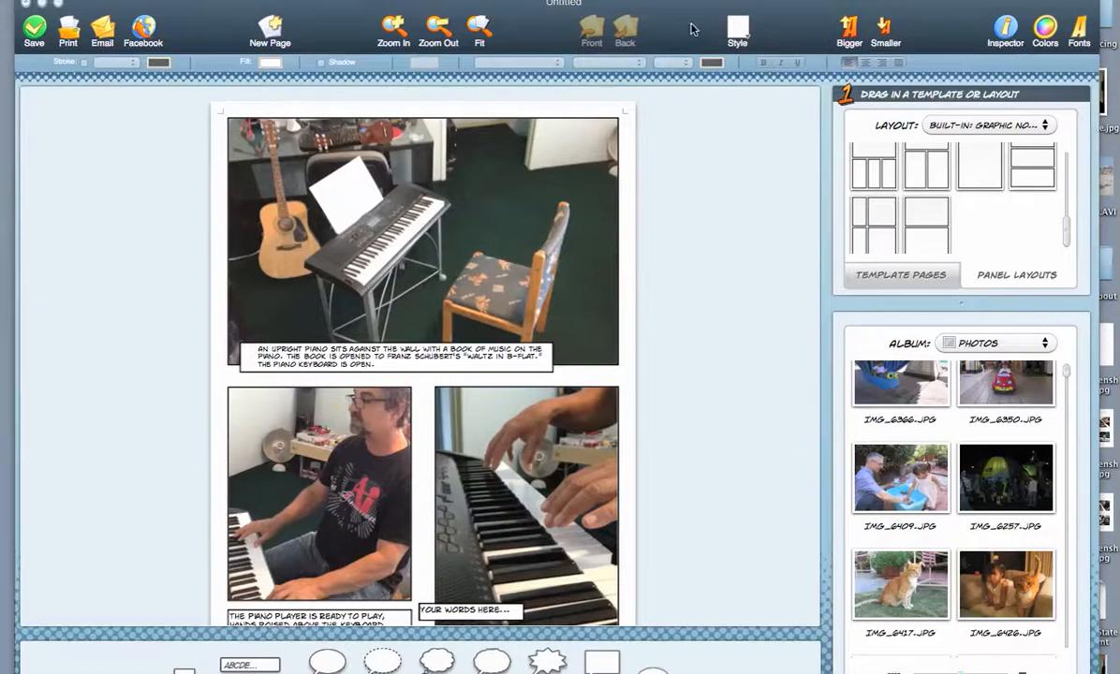
click(978, 130)
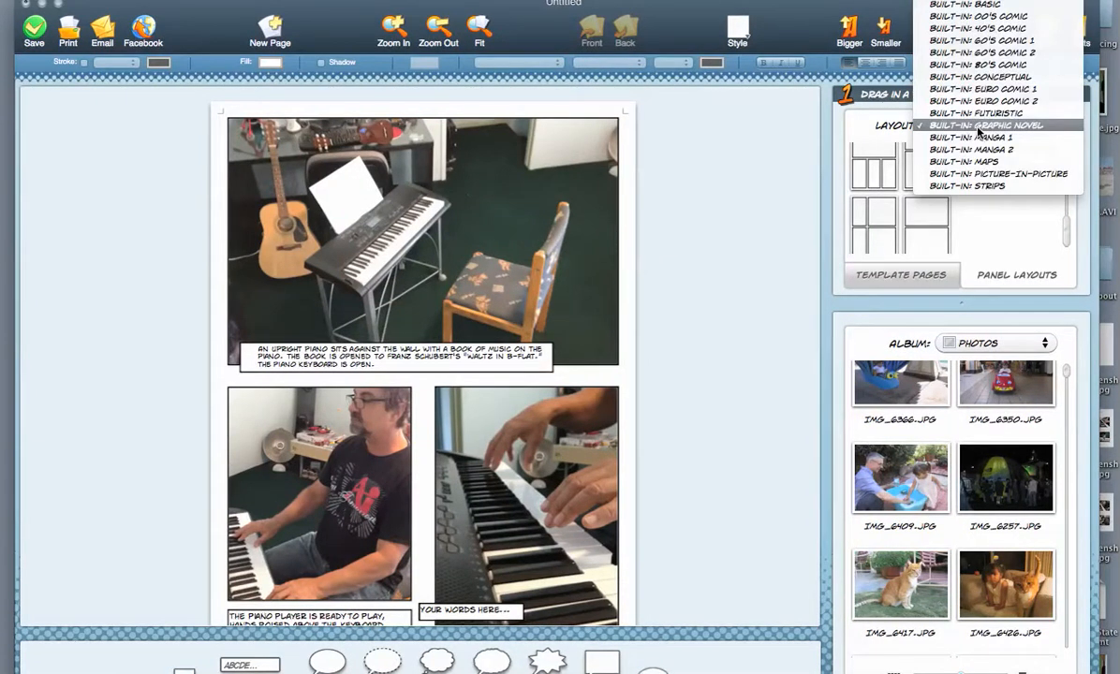
click(978, 128)
Examine the comic page's three photo panels and the first panel's caption by selecting them in turn, ending with nothing selected.
click(432, 260)
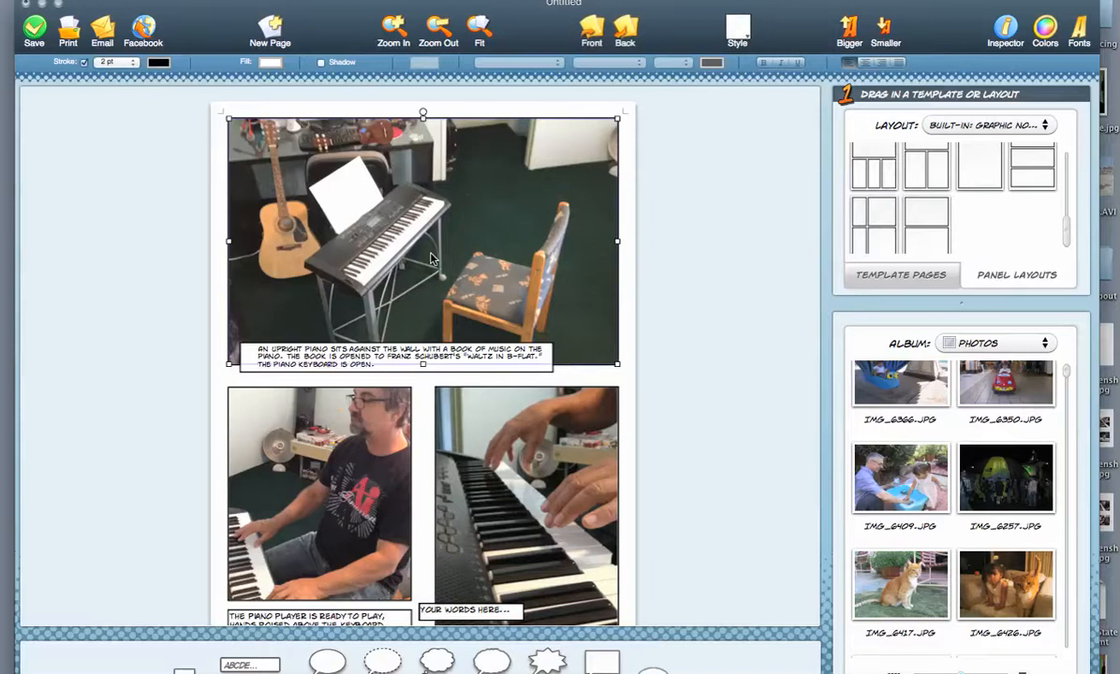
click(359, 454)
click(480, 483)
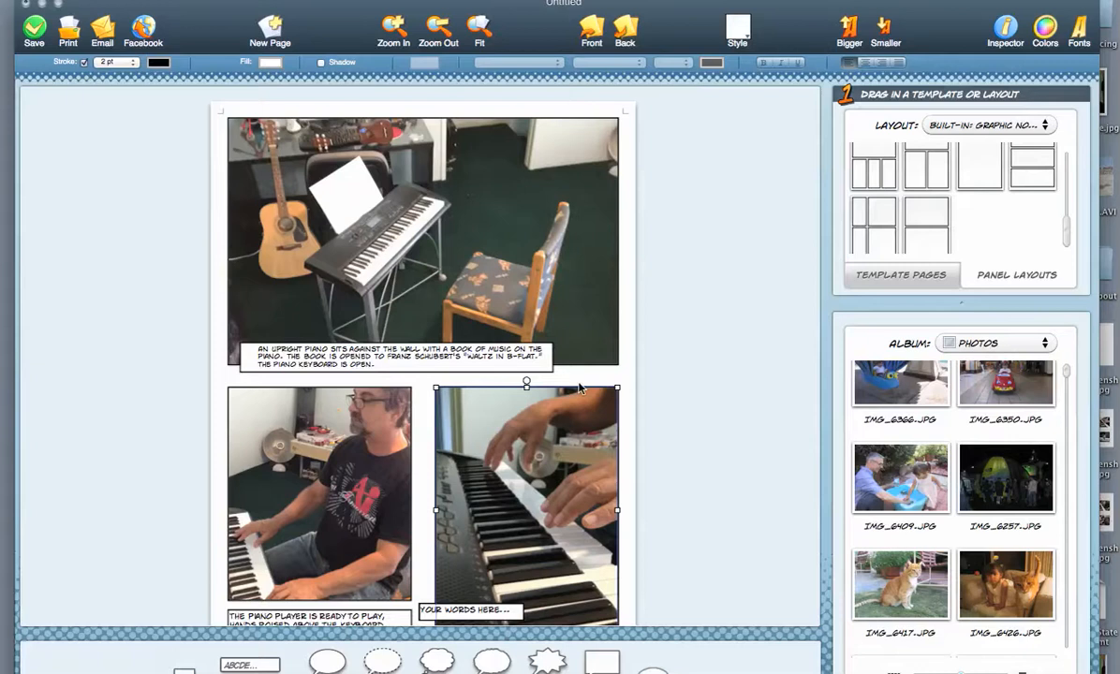
click(415, 365)
click(658, 350)
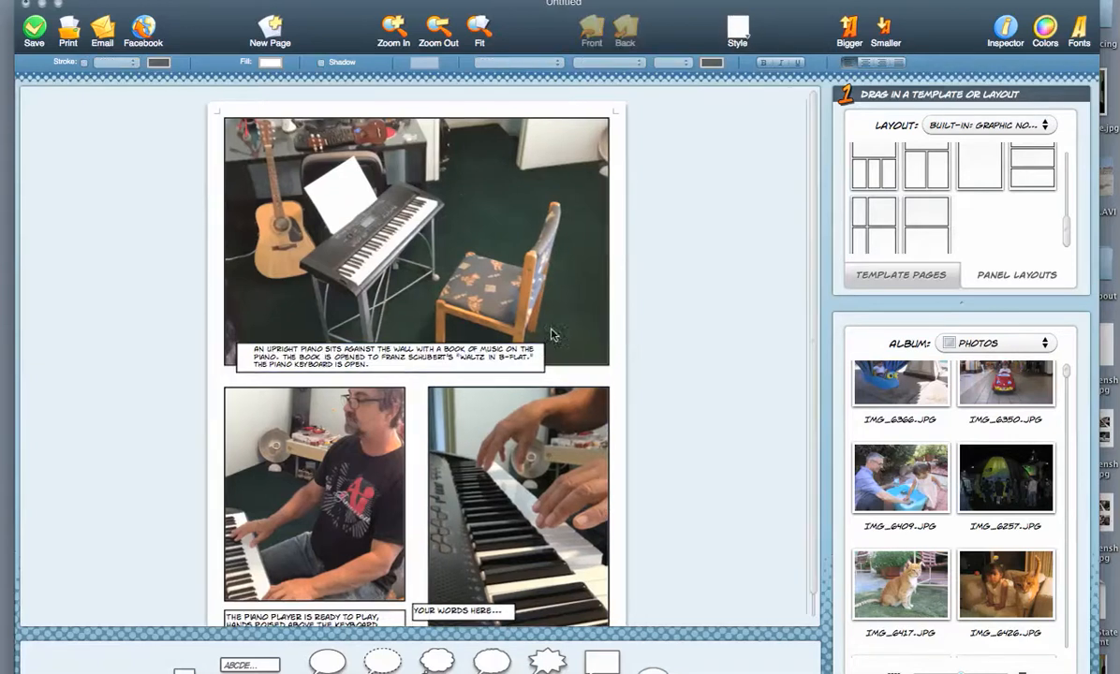